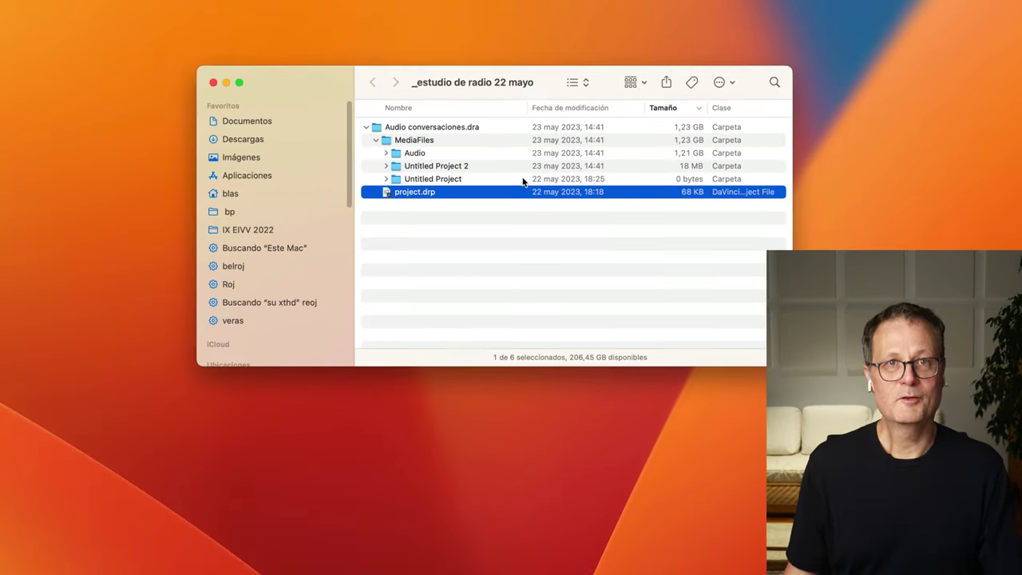
Open the archived project.drp from Finder into DaVinci Resolve's Project Manager
{"action": "double_click", "coordinate": [437, 196]}
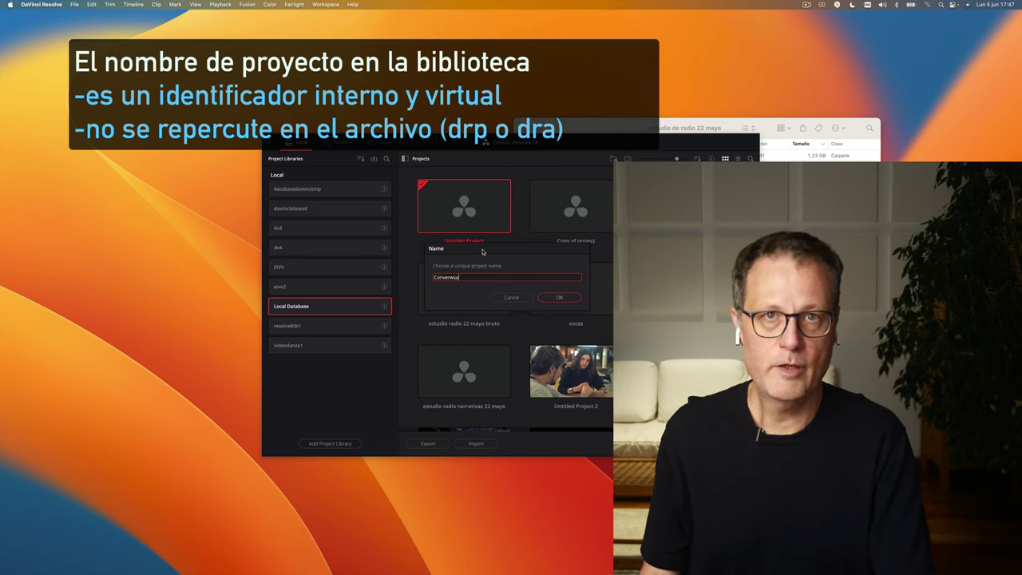
Correct the duplicated project's name to 'Conversaciones' and confirm the import
{"action": "key", "text": "BackSpace"}
{"action": "key", "text": "BackSpace"}
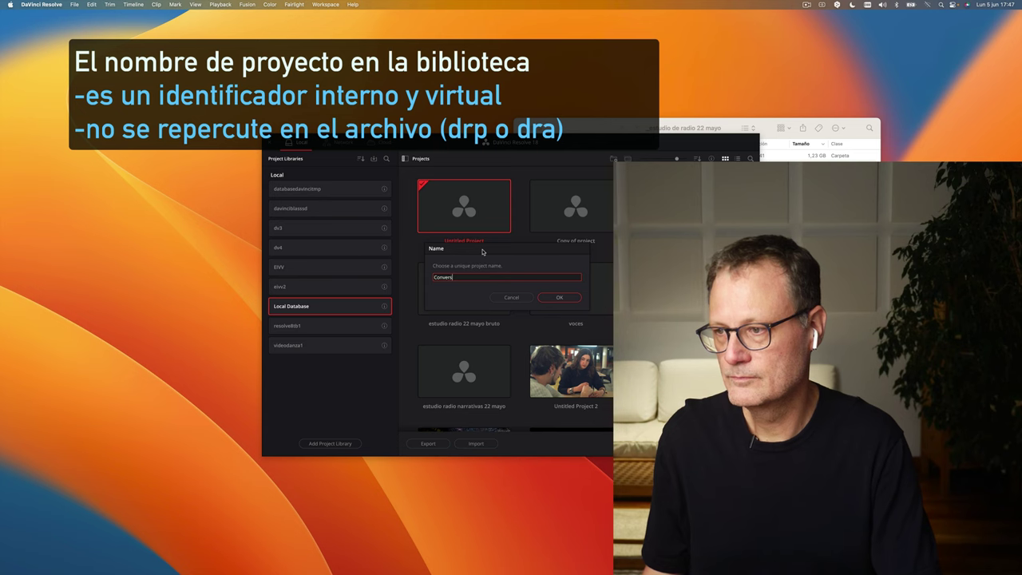
{"action": "type", "text": "aciones"}
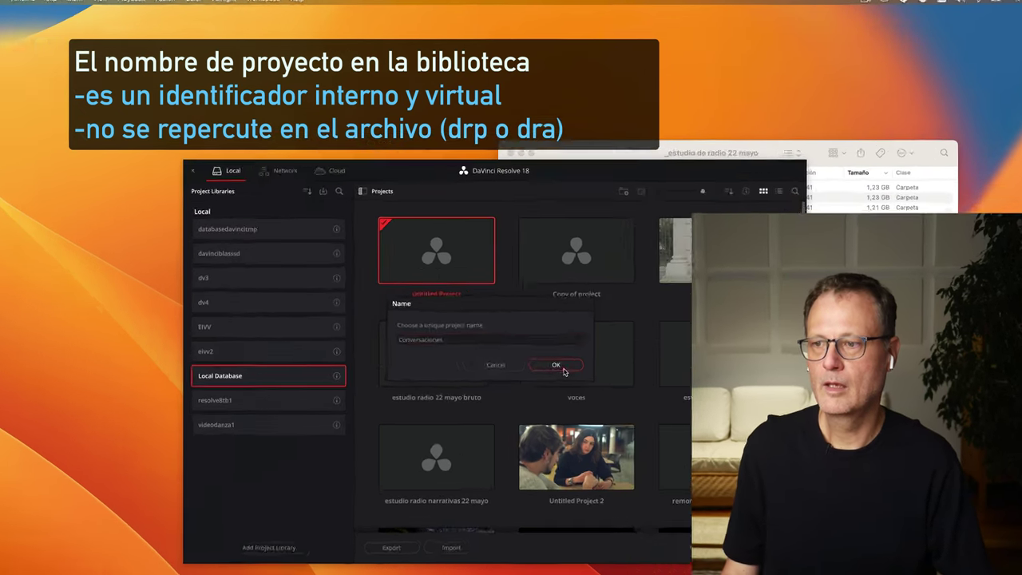
{"action": "left_click", "coordinate": [565, 301]}
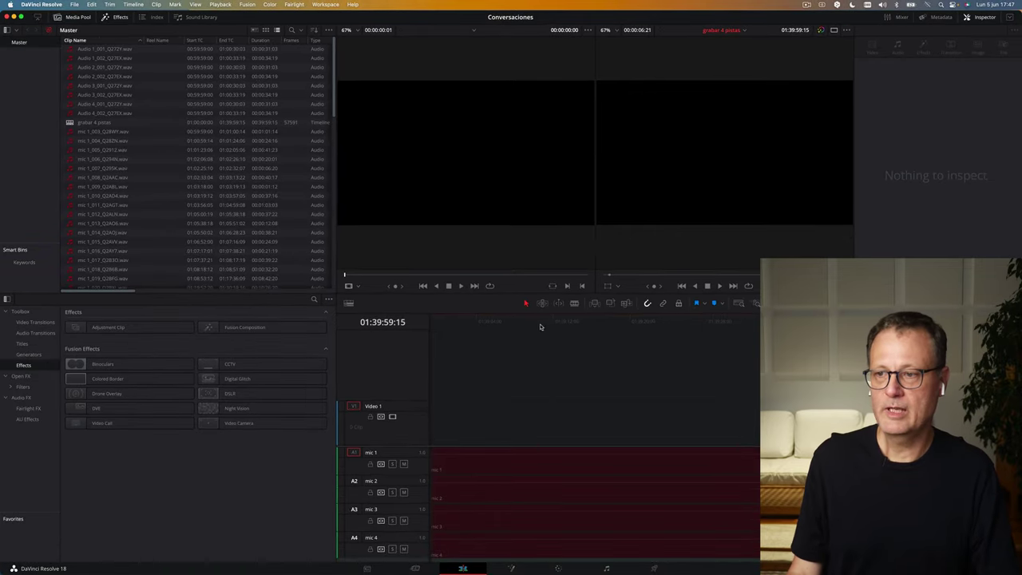
Select the mic 1 timeline clip, then switch to the Media page thumbnail grid
{"action": "left_click", "coordinate": [545, 471]}
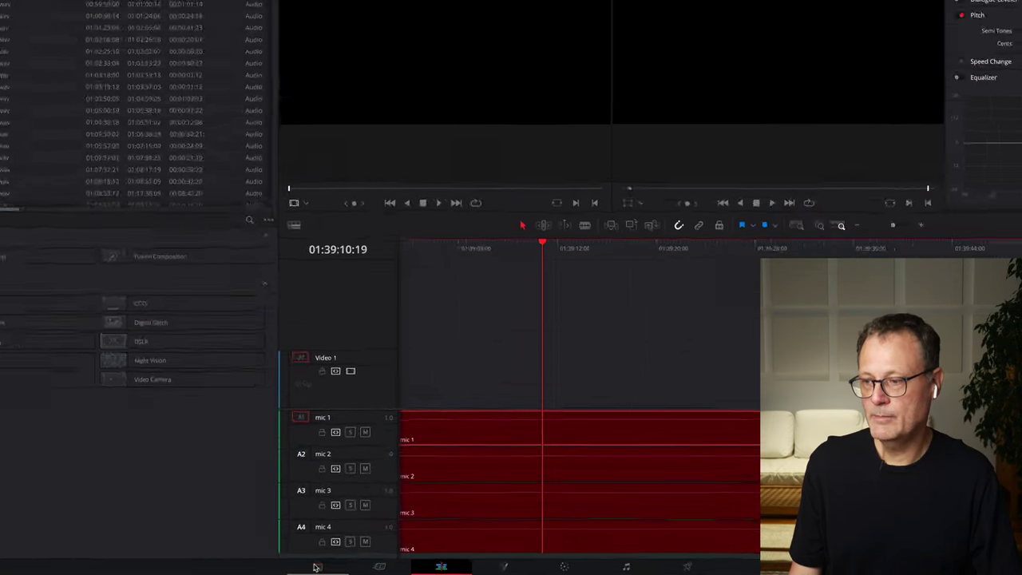
{"action": "left_click", "coordinate": [266, 565]}
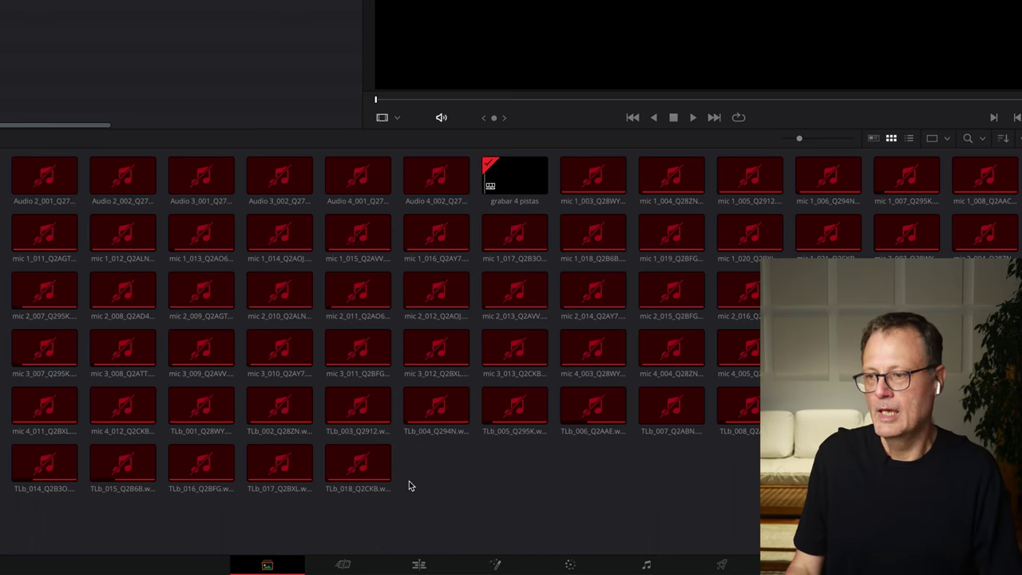
Relink offline clip TLb_004 to Desktop > _estudio de radio 22 mayo > Audio conversaciones.dra
{"action": "left_click", "coordinate": [439, 409]}
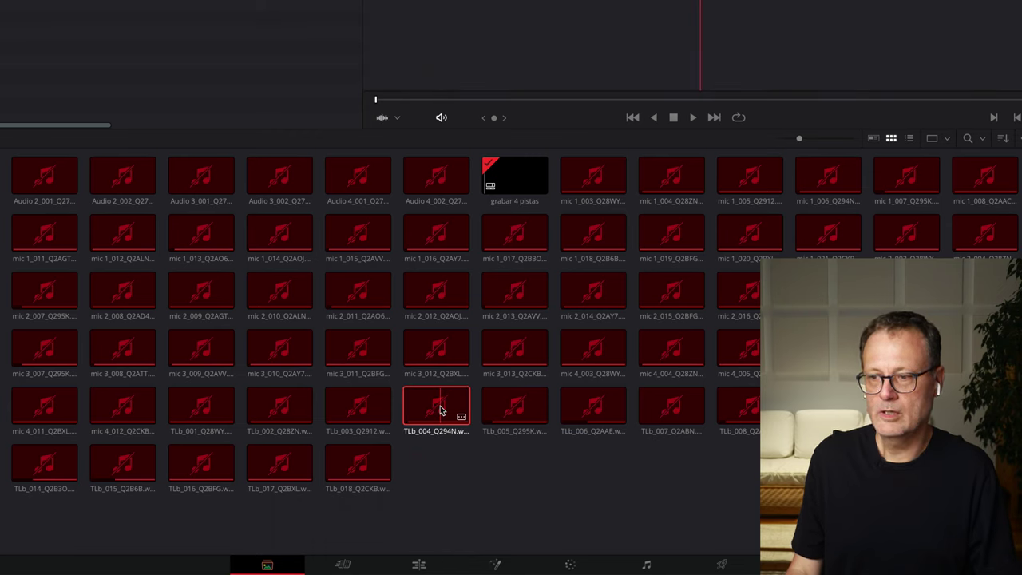
{"action": "right_click", "coordinate": [439, 410]}
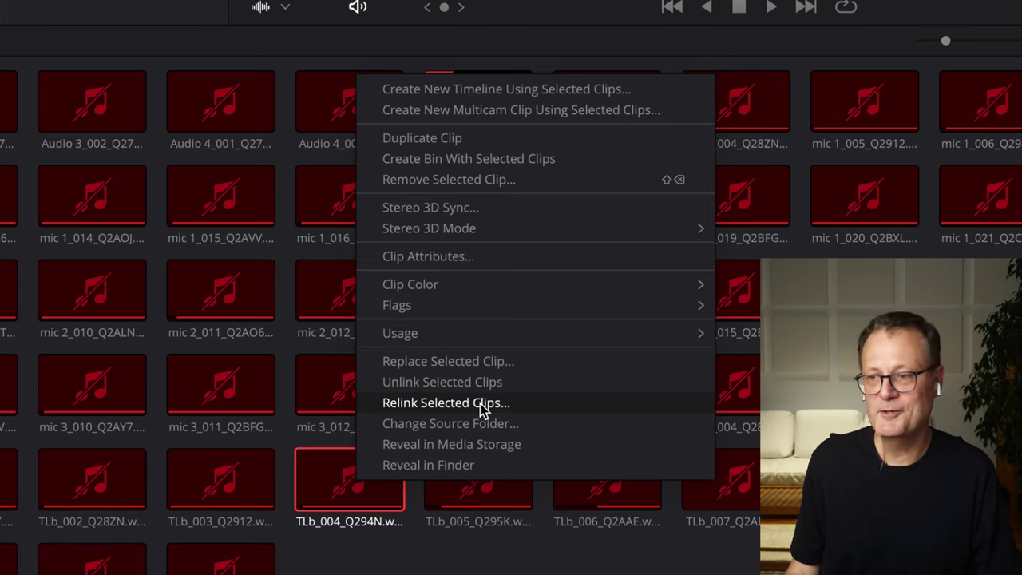
{"action": "left_click", "coordinate": [482, 408]}
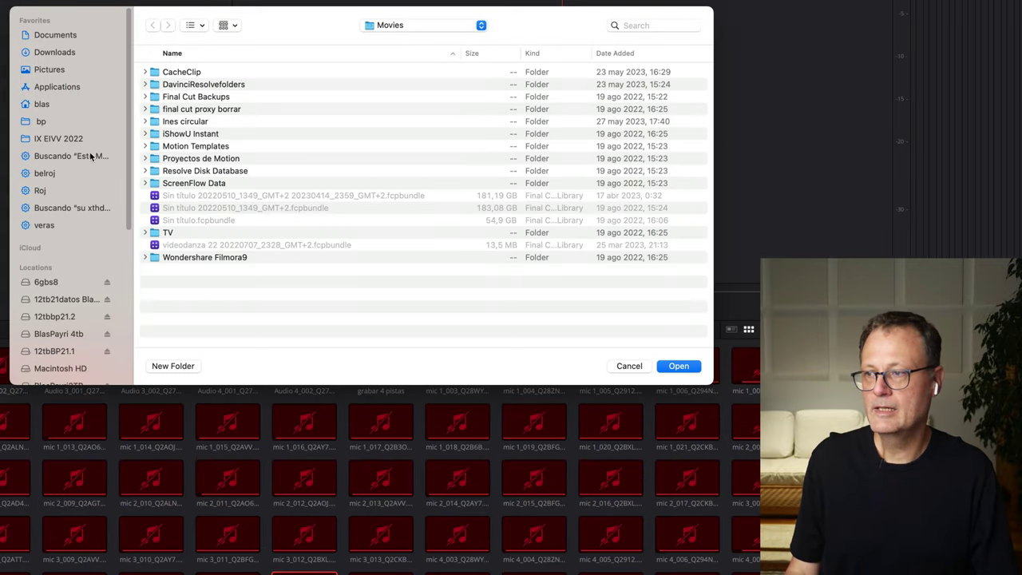
{"action": "left_click", "coordinate": [69, 104]}
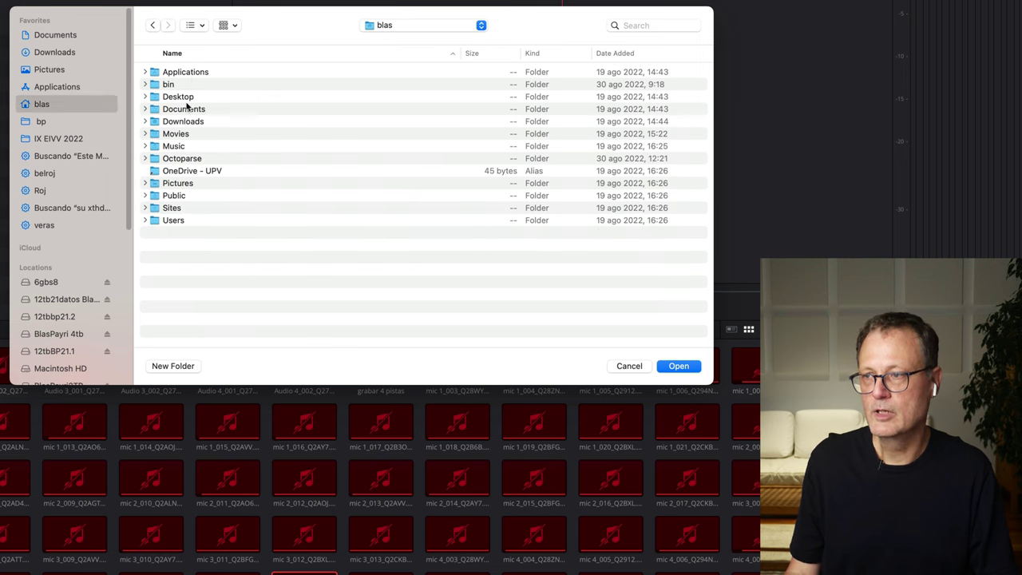
{"action": "double_click", "coordinate": [187, 97]}
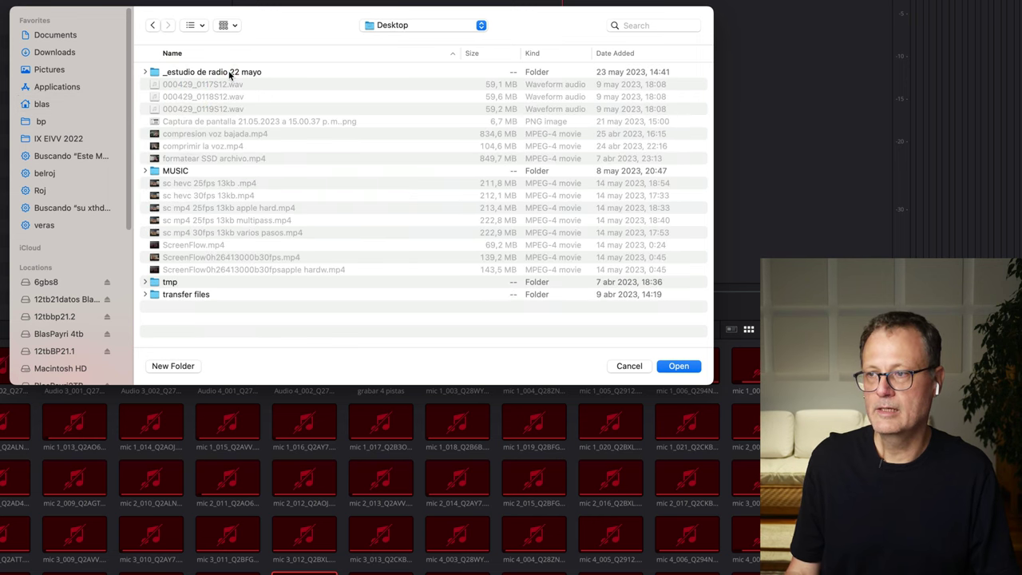
{"action": "double_click", "coordinate": [230, 73]}
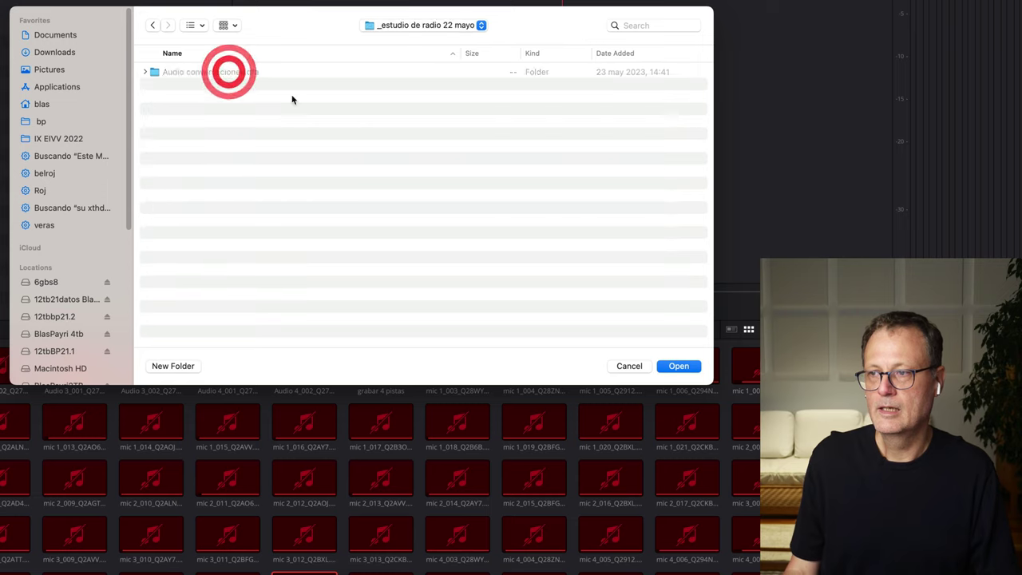
{"action": "left_click", "coordinate": [241, 73]}
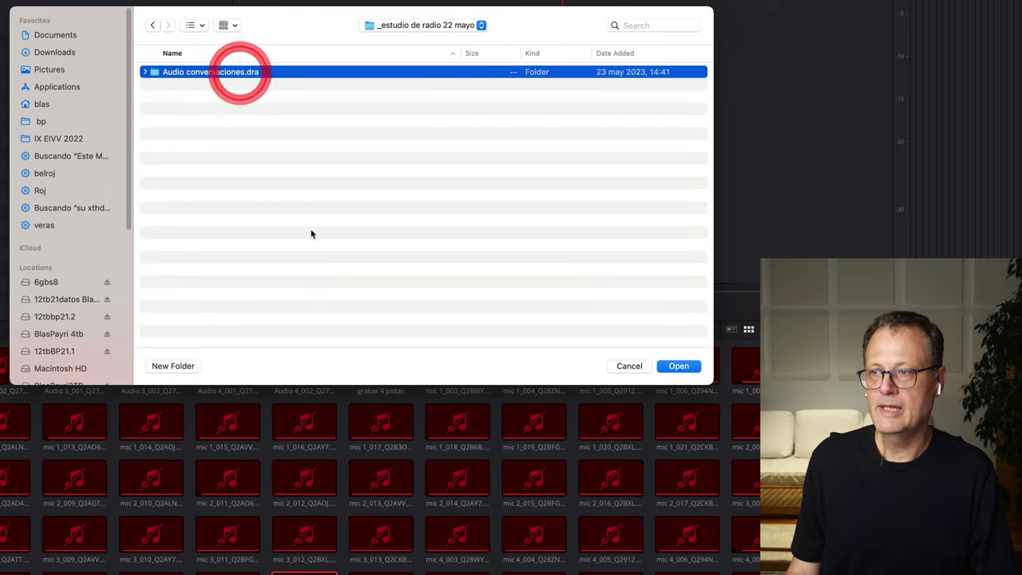
{"action": "left_click", "coordinate": [684, 366]}
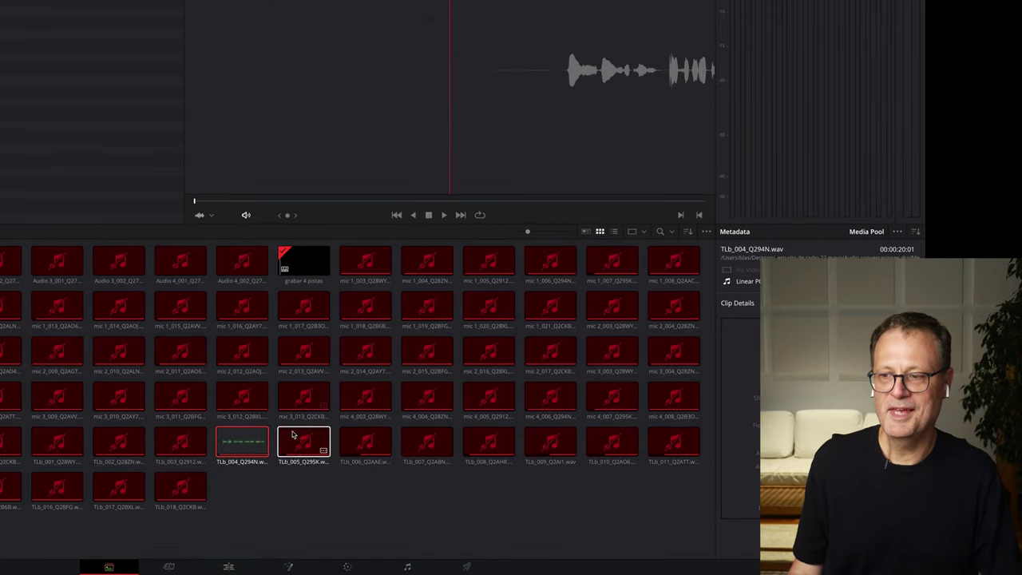
After clearing a trial marquee selection, select all 82 Media Pool clips with Ctrl+A
{"action": "left_click", "coordinate": [396, 490]}
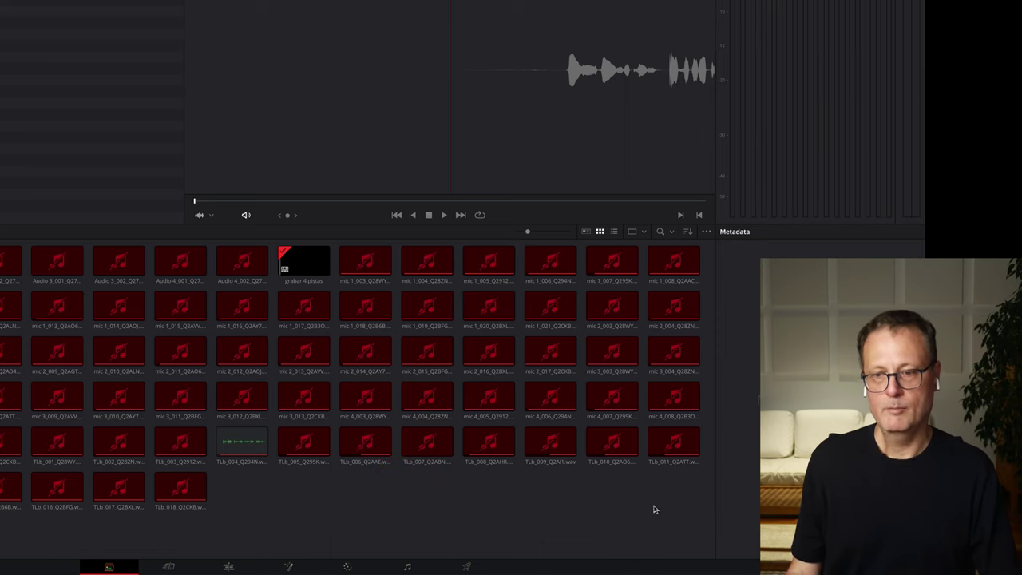
{"action": "left_click_drag", "start_coordinate": [690, 502], "coordinate": [491, 413]}
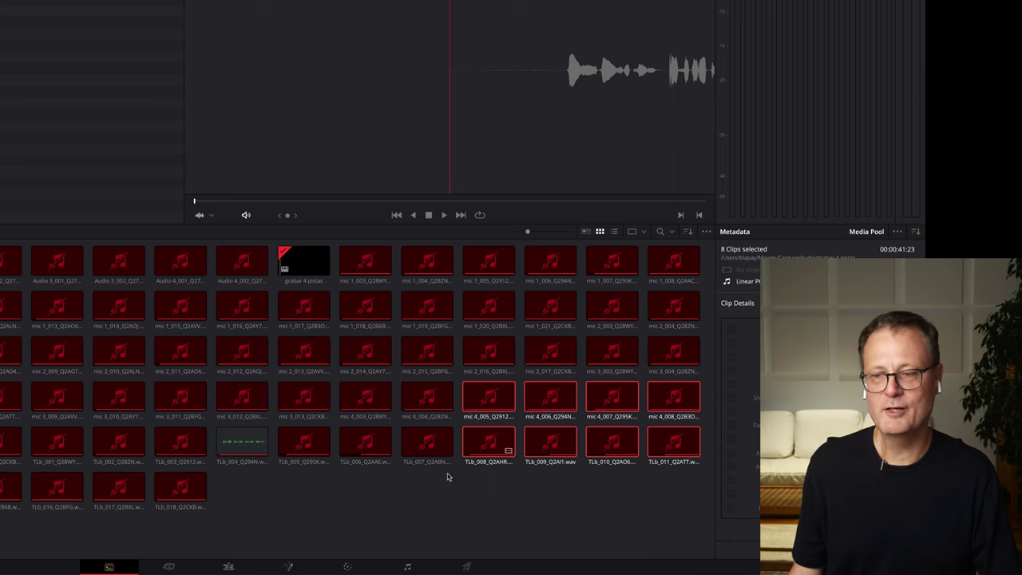
{"action": "left_click", "coordinate": [427, 491]}
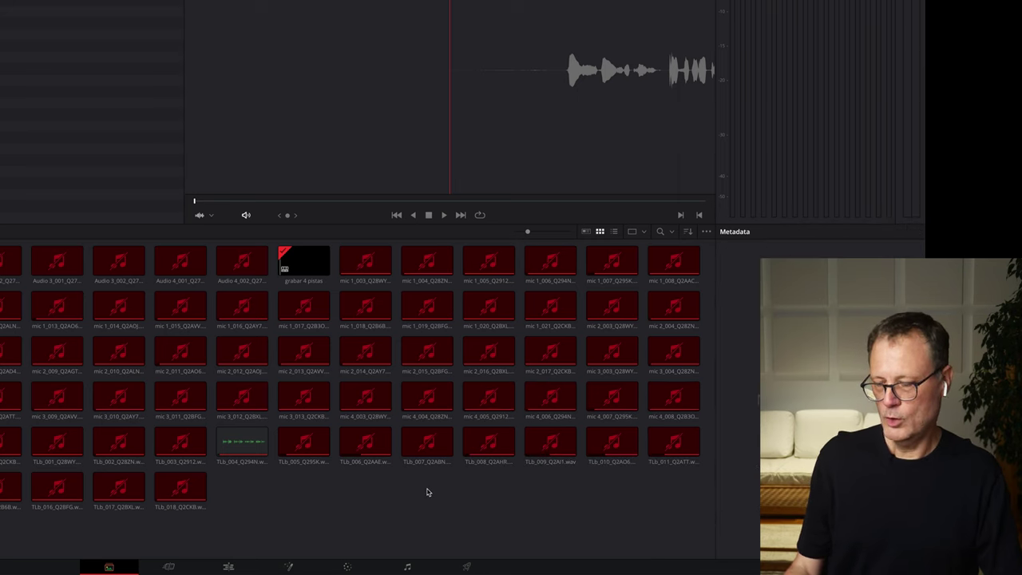
{"action": "key", "text": "ctrl+a"}
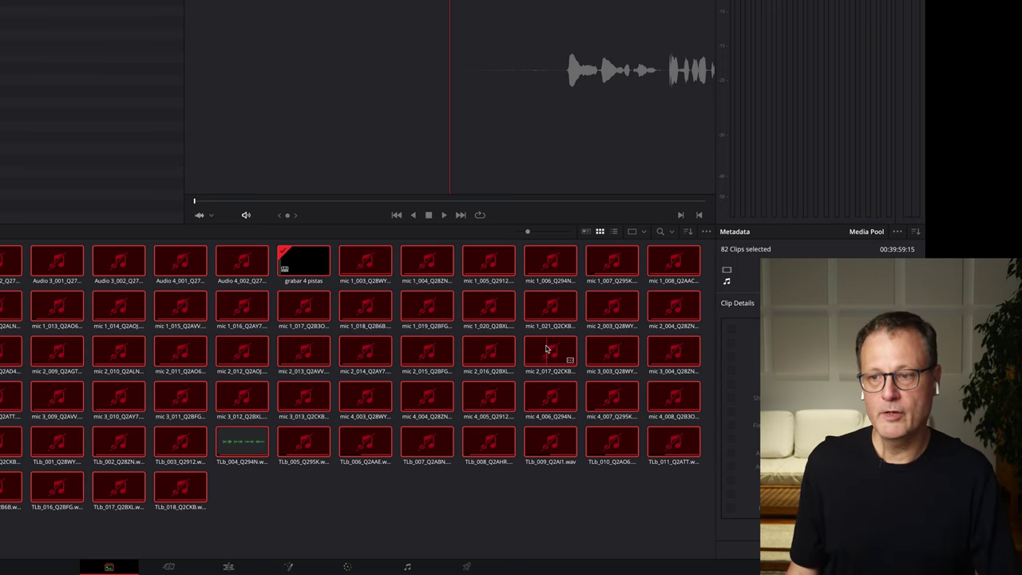
Relink all selected clips to the archive folder holding MediaFiles and project.drp
{"action": "right_click", "coordinate": [490, 354]}
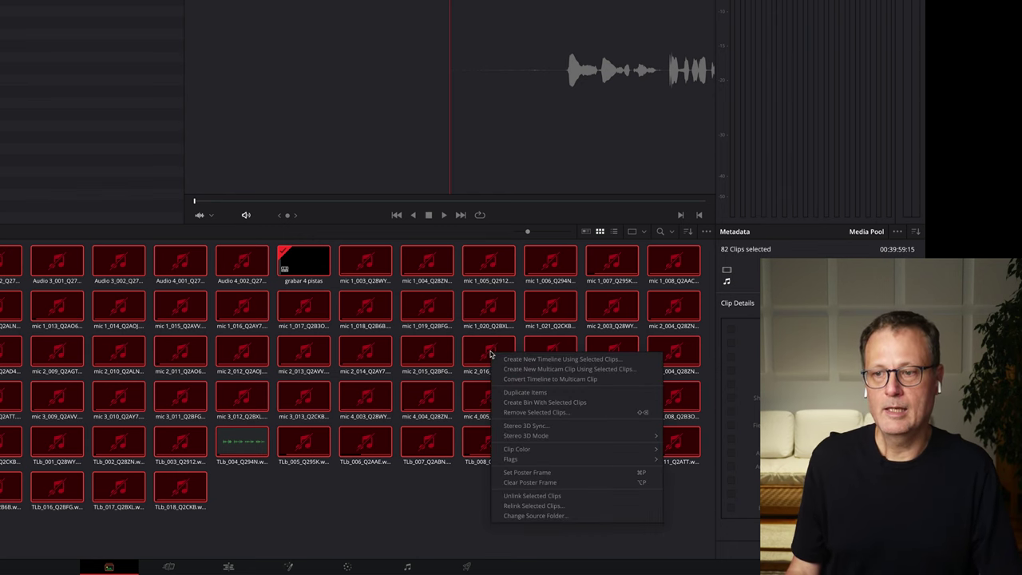
{"action": "left_click", "coordinate": [547, 506]}
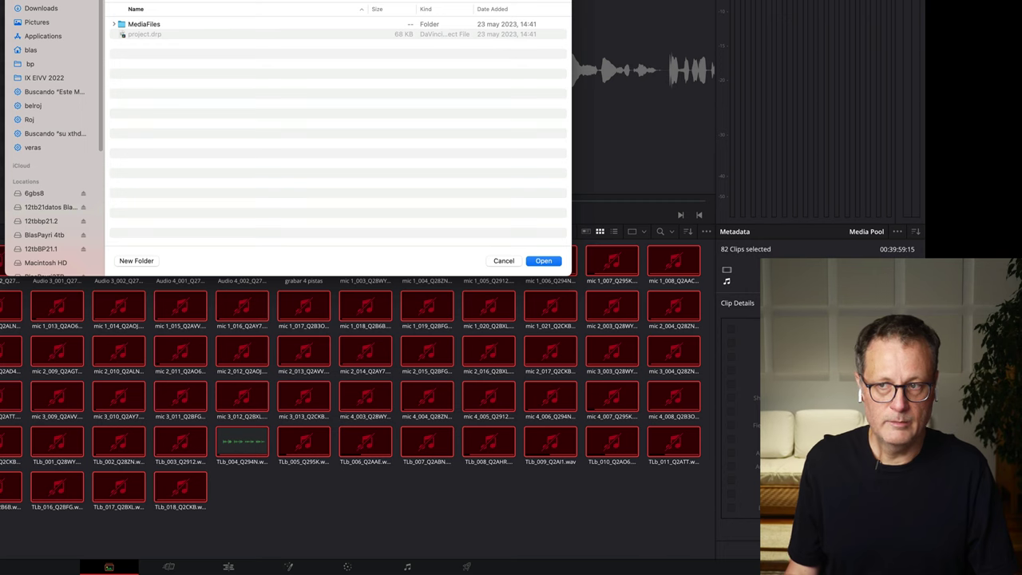
{"action": "left_click", "coordinate": [540, 261]}
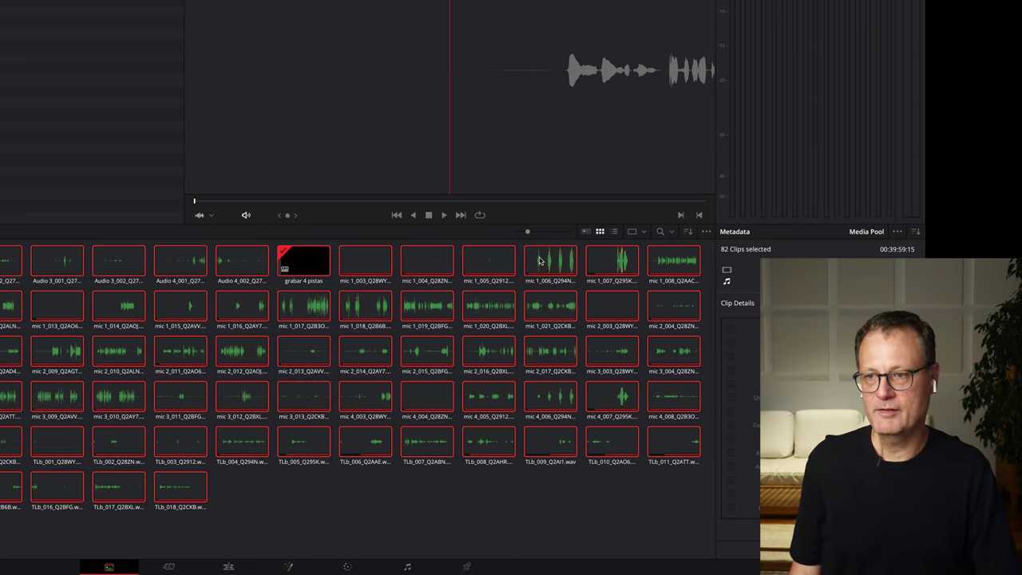
On the Edit timeline, trim the start of the later mic 2 clip on A2 rightward
{"action": "left_click", "coordinate": [232, 567]}
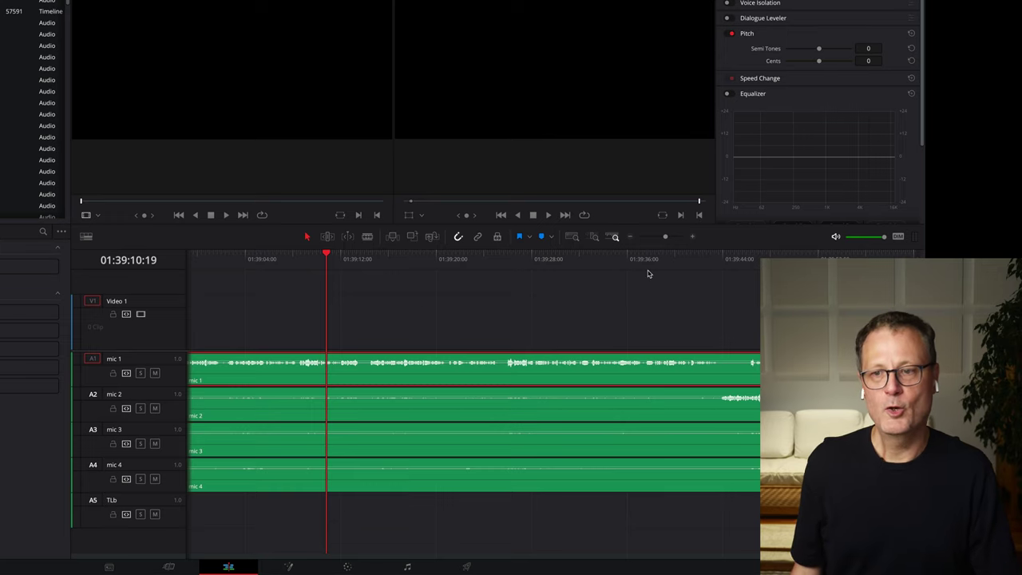
{"action": "left_click_drag", "start_coordinate": [662, 243], "coordinate": [652, 240]}
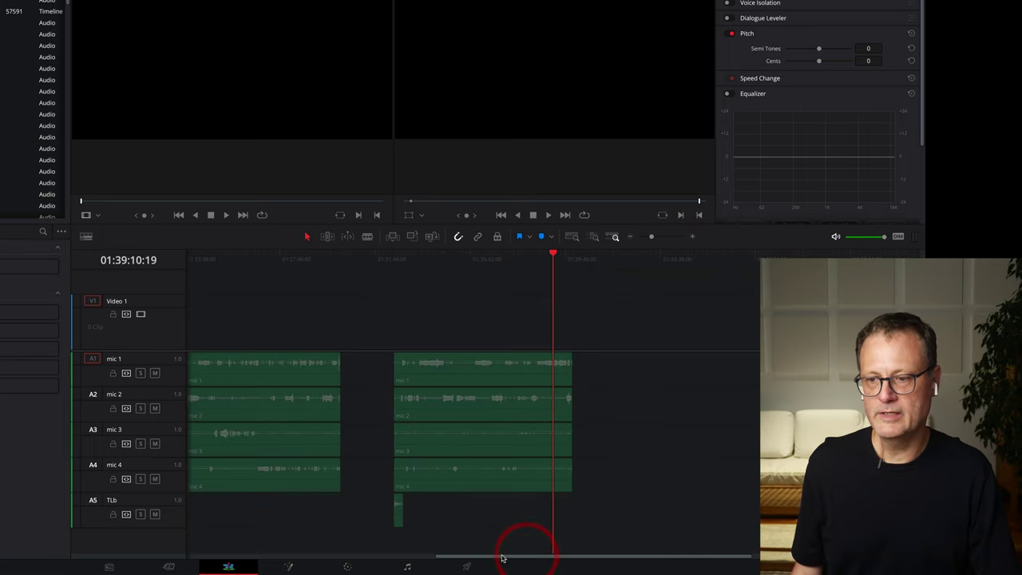
{"action": "left_click_drag", "start_coordinate": [502, 557], "coordinate": [228, 559]}
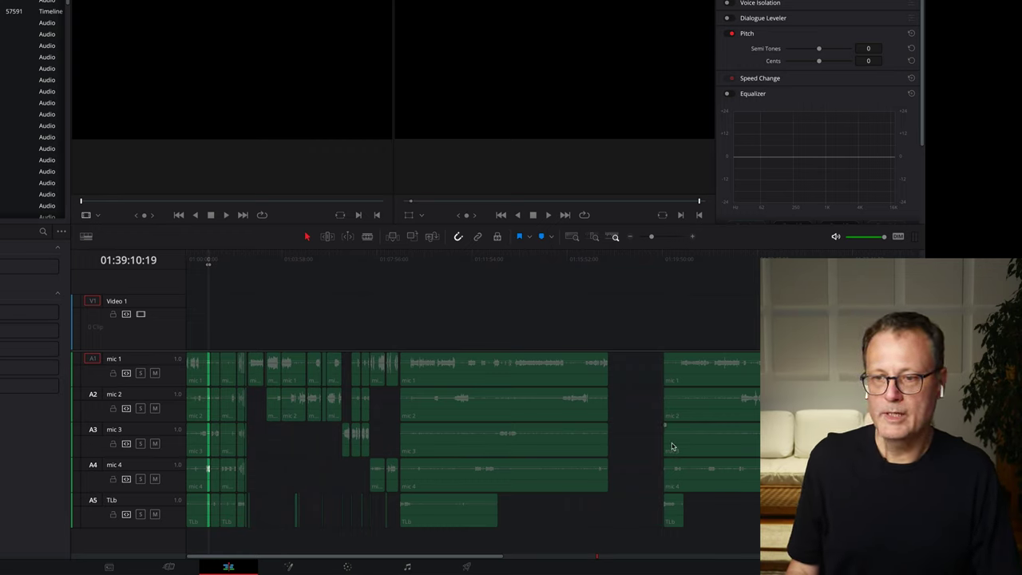
{"action": "left_click_drag", "start_coordinate": [663, 443], "coordinate": [708, 437]}
{"action": "left_click_drag", "start_coordinate": [663, 410], "coordinate": [697, 412]}
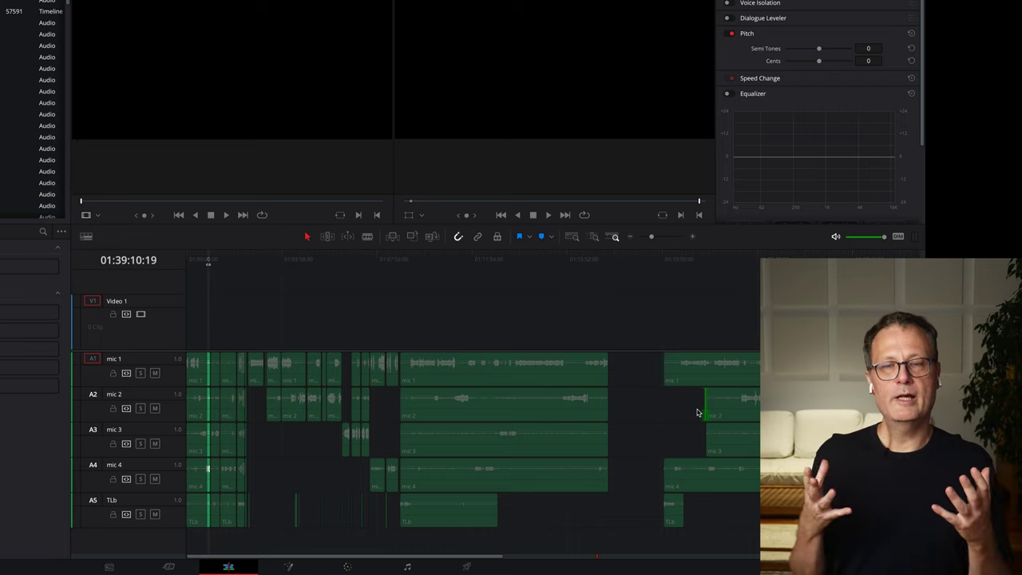
{"action": "left_click", "coordinate": [644, 255]}
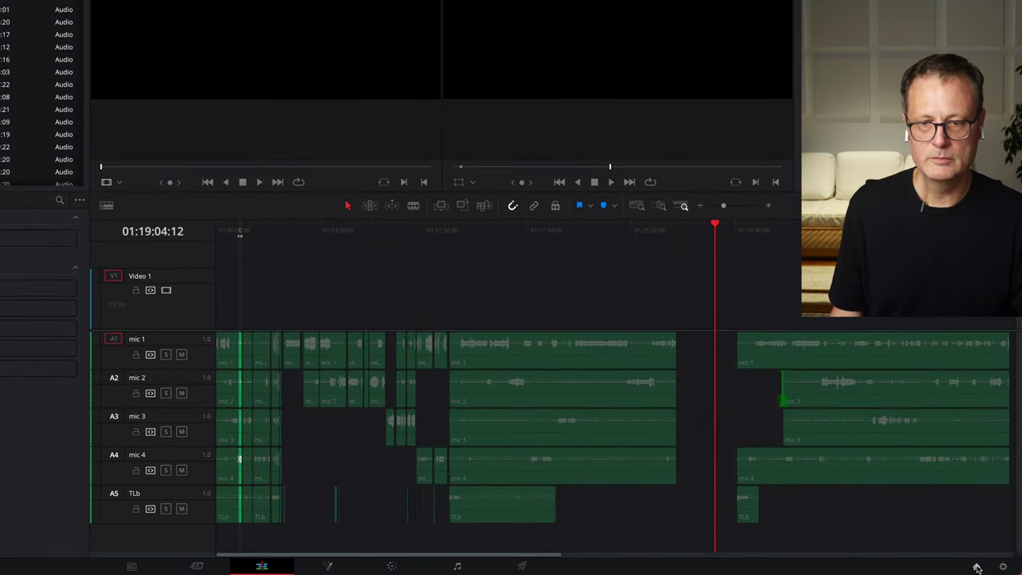
Show the Project Manager listing Local Database projects, with Conversaciones first
{"action": "left_click", "coordinate": [976, 566]}
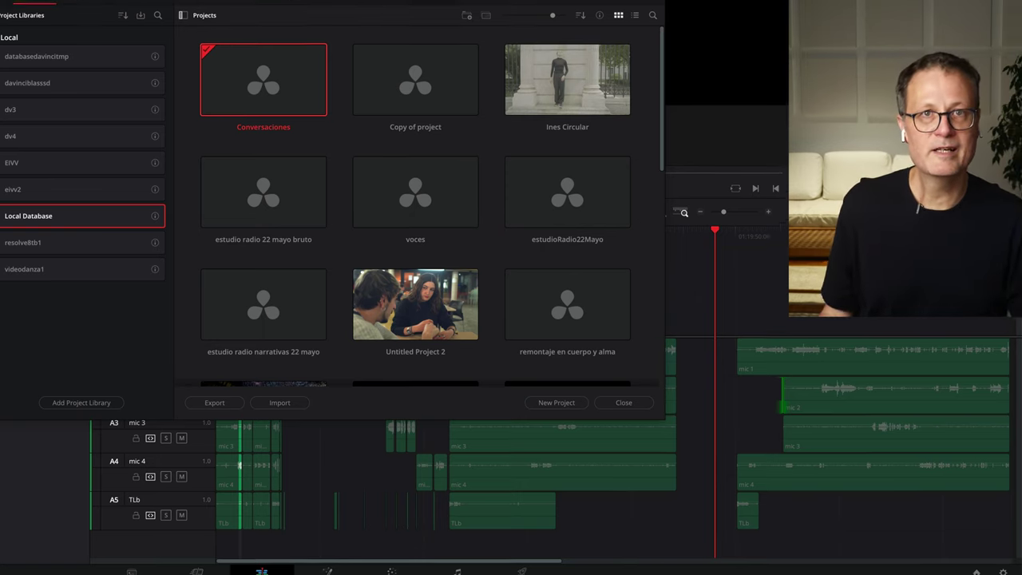
{"action": "key", "text": "super+Tab"}
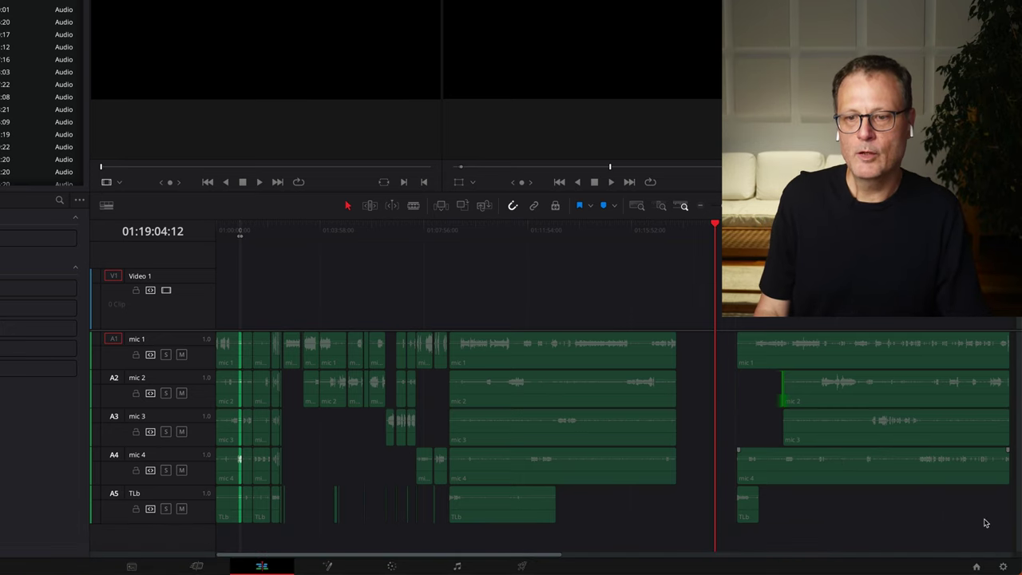
{"action": "left_click", "coordinate": [976, 566]}
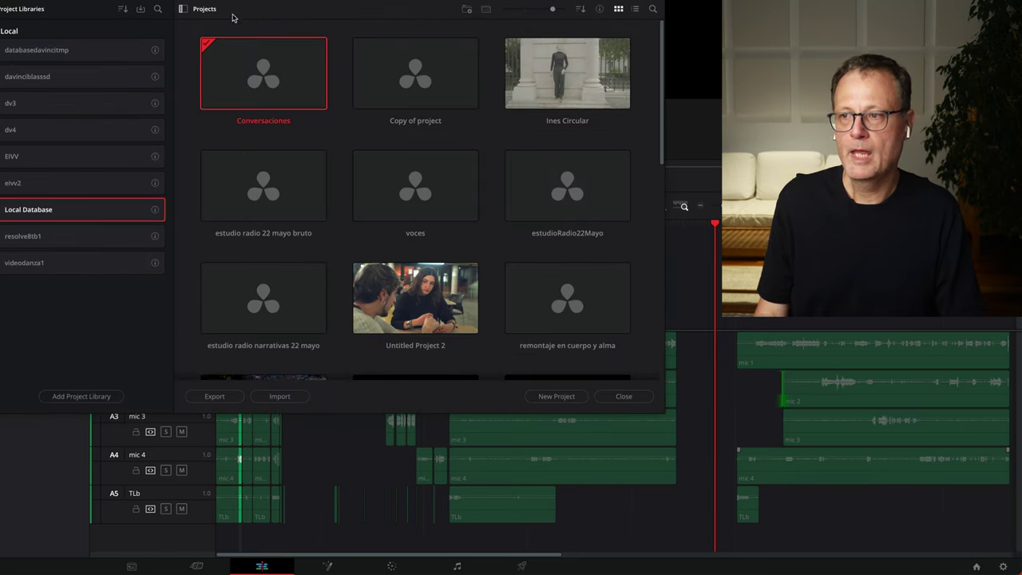
Choose Export Project Archive for Conversaciones and set the Desktop as save location
{"action": "right_click", "coordinate": [289, 88]}
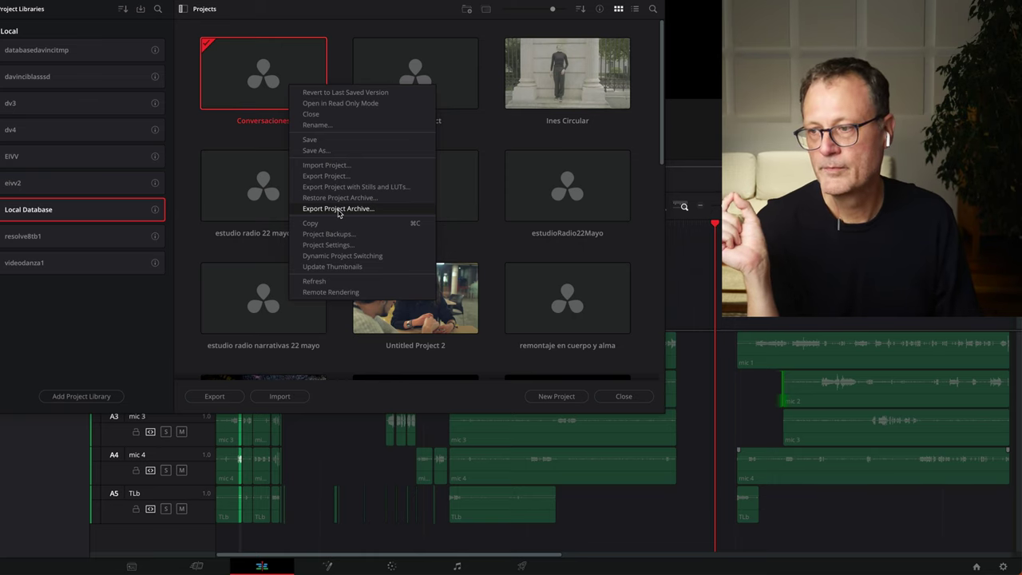
{"action": "left_click", "coordinate": [338, 209]}
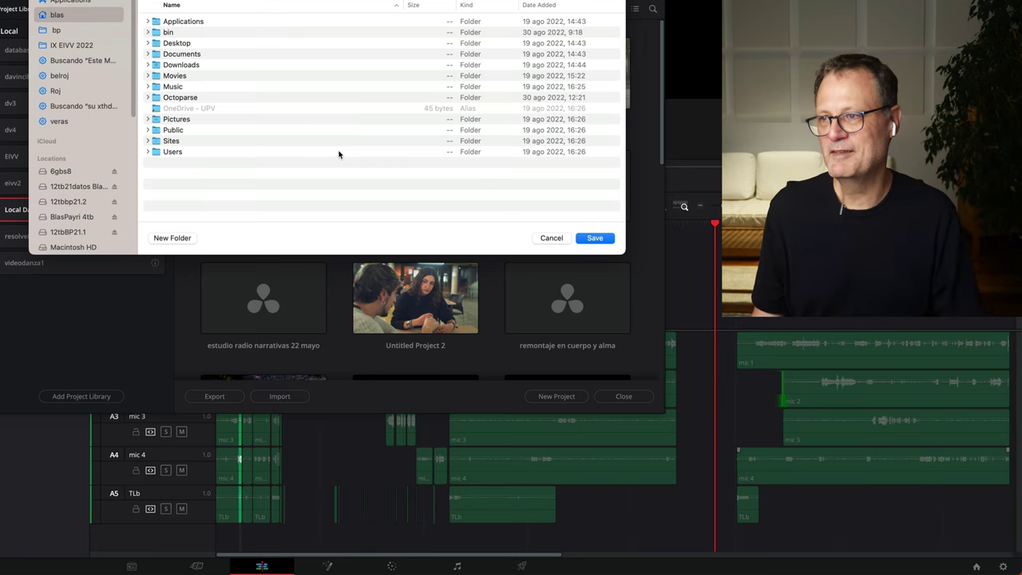
{"action": "double_click", "coordinate": [188, 43]}
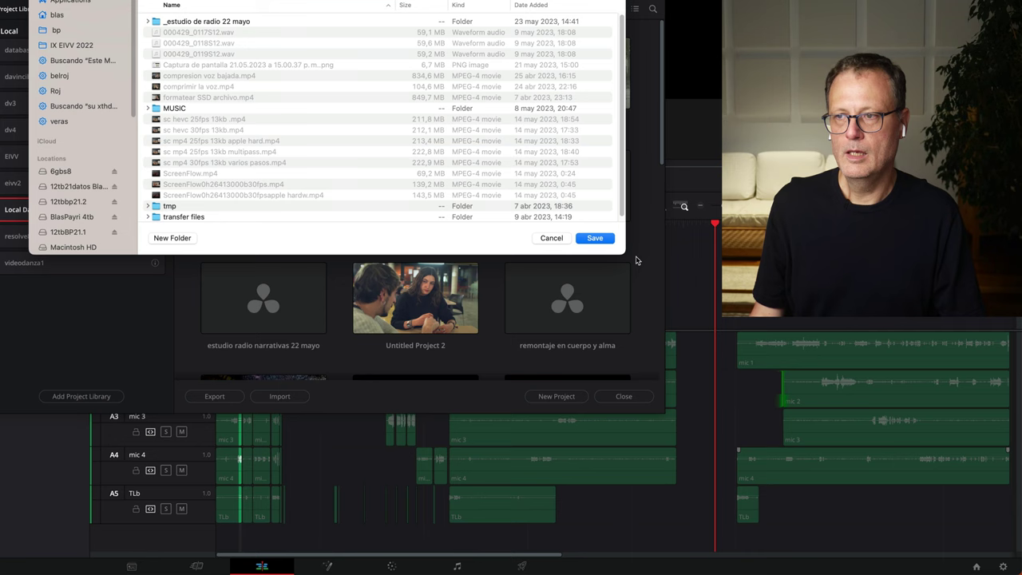
Save Conversaciones.dra to the Desktop with Media Files included and Render Cache unchecked
{"action": "left_click", "coordinate": [595, 238]}
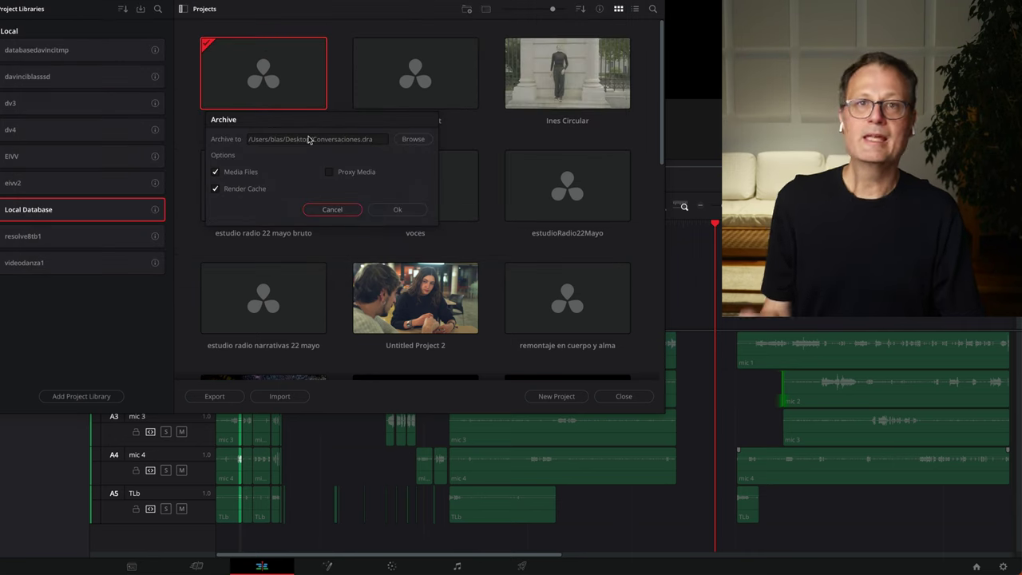
{"action": "left_click", "coordinate": [216, 190]}
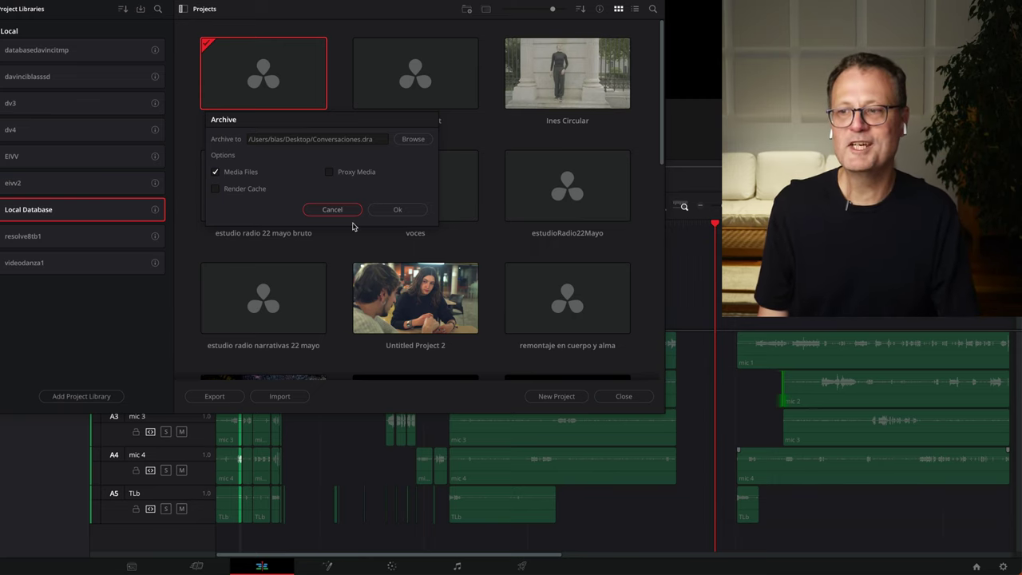
{"action": "left_click", "coordinate": [405, 210]}
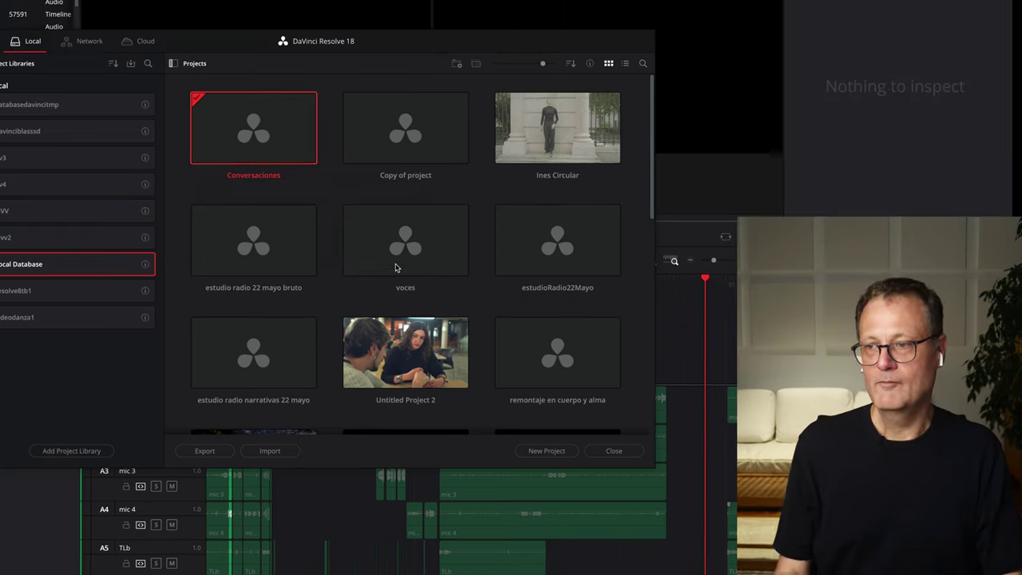
In Finder, open the Escritorio (Desktop) folder and widen the window to show full names
{"action": "key", "text": "super+Tab"}
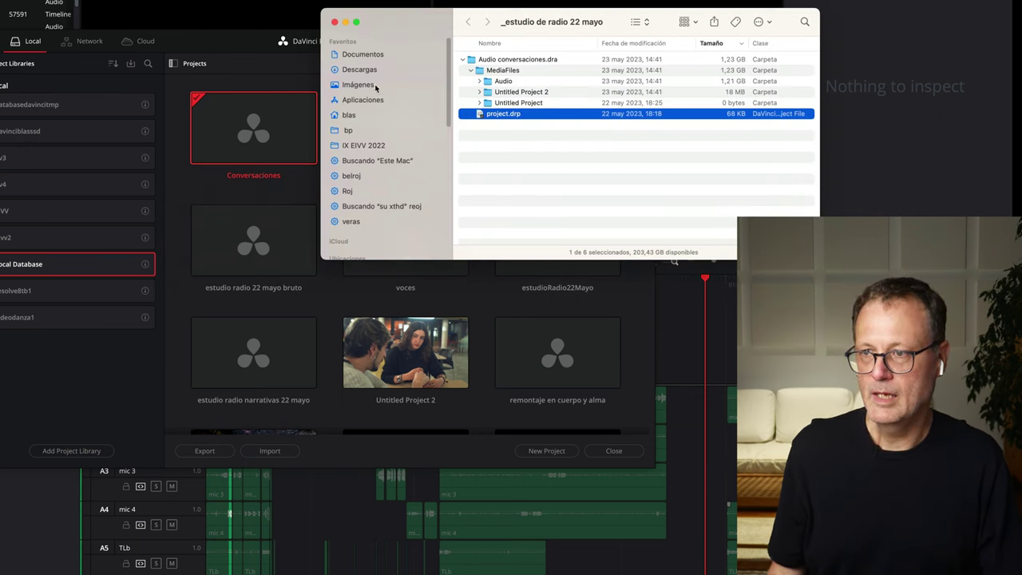
{"action": "left_click", "coordinate": [361, 113]}
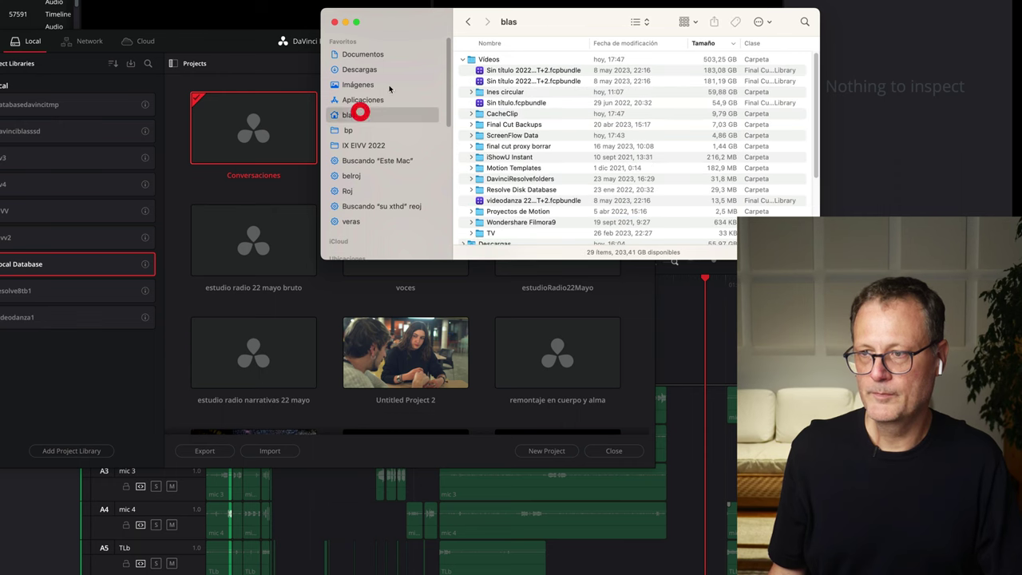
{"action": "left_click", "coordinate": [461, 60]}
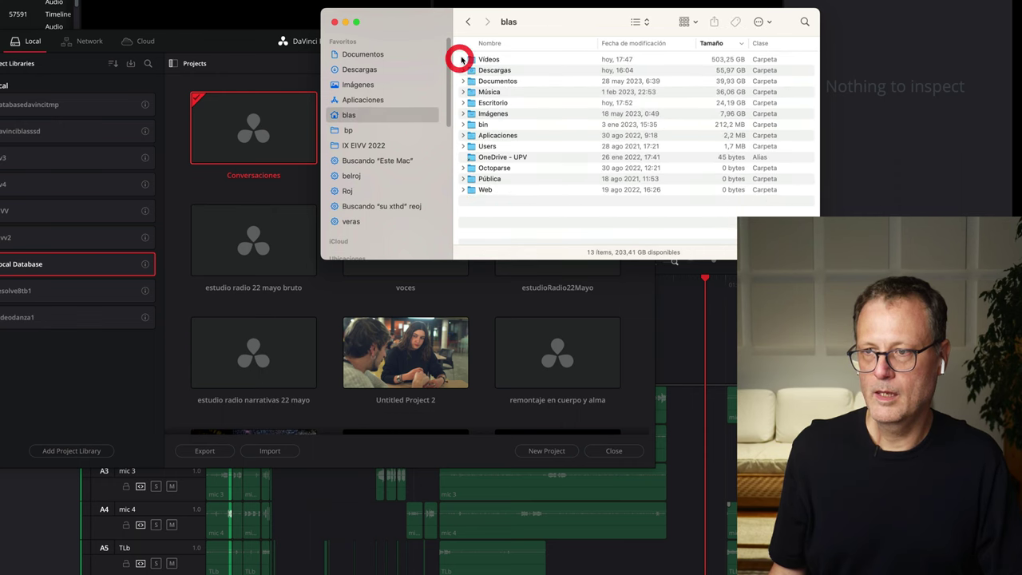
{"action": "double_click", "coordinate": [502, 105]}
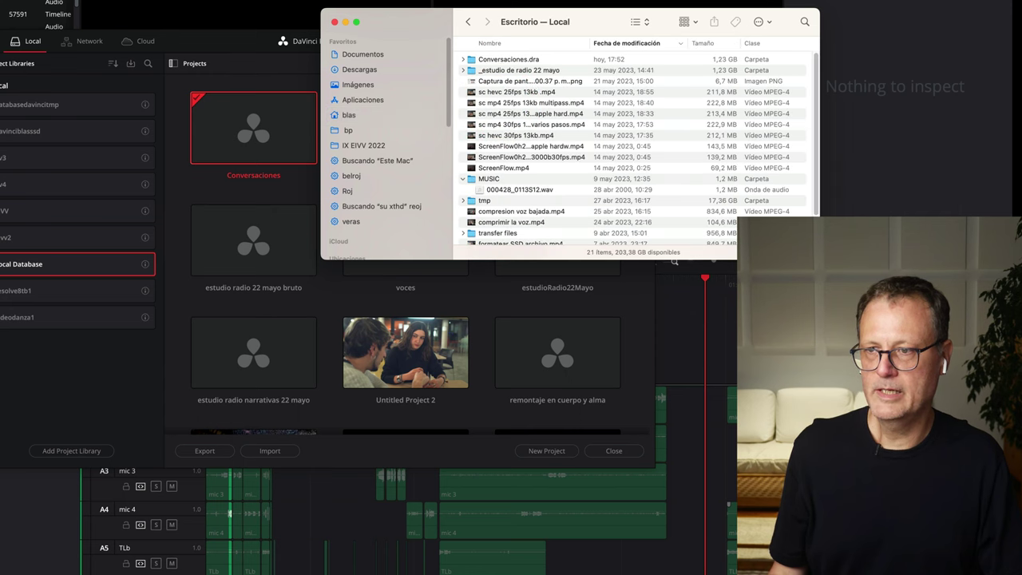
{"action": "left_click_drag", "start_coordinate": [819, 257], "coordinate": [1011, 415]}
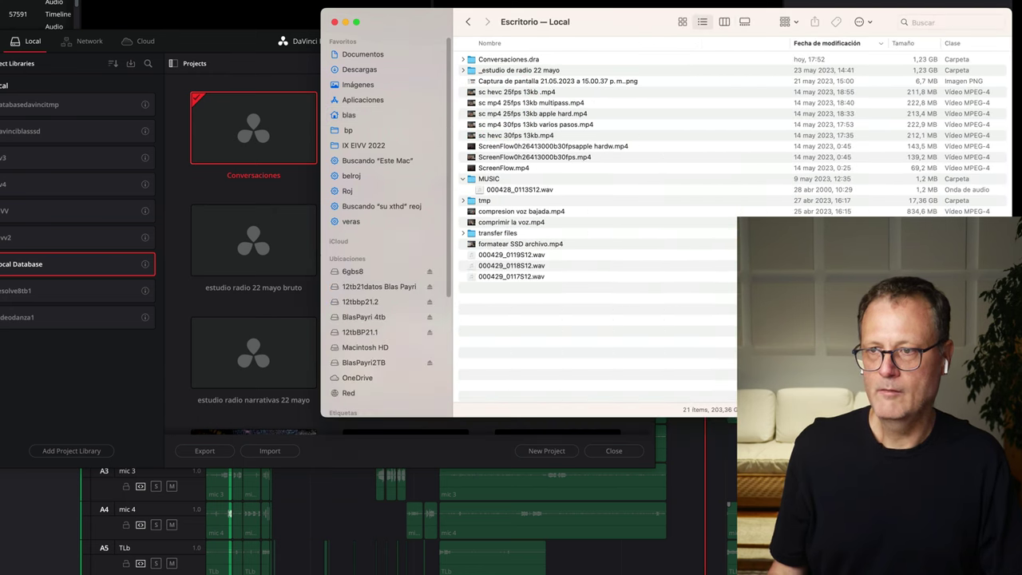
Expand Conversaciones.dra and its MediaFiles folder, selecting project.drp along the way
{"action": "left_click", "coordinate": [461, 60]}
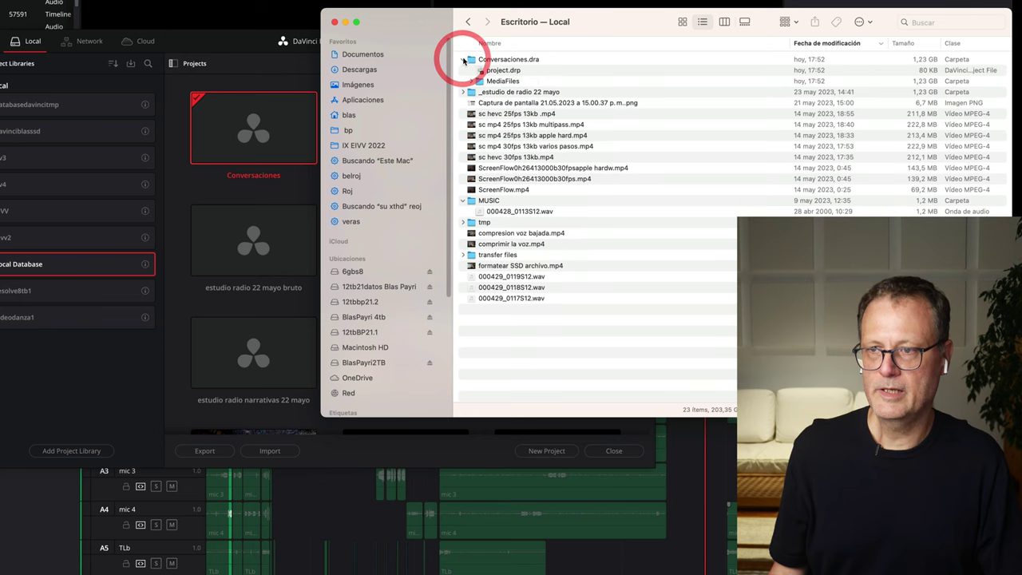
{"action": "left_click", "coordinate": [504, 72]}
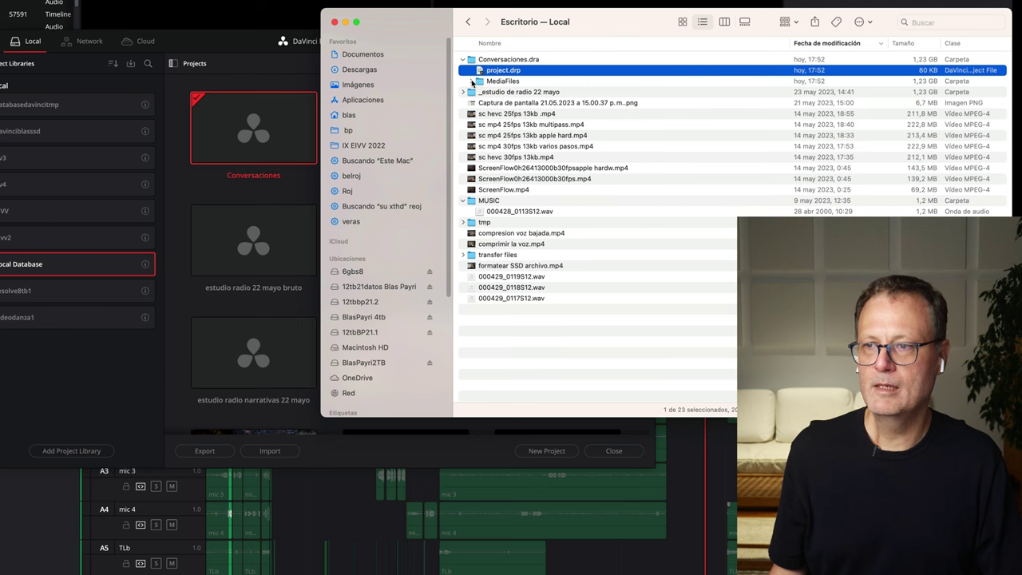
{"action": "left_click", "coordinate": [471, 82]}
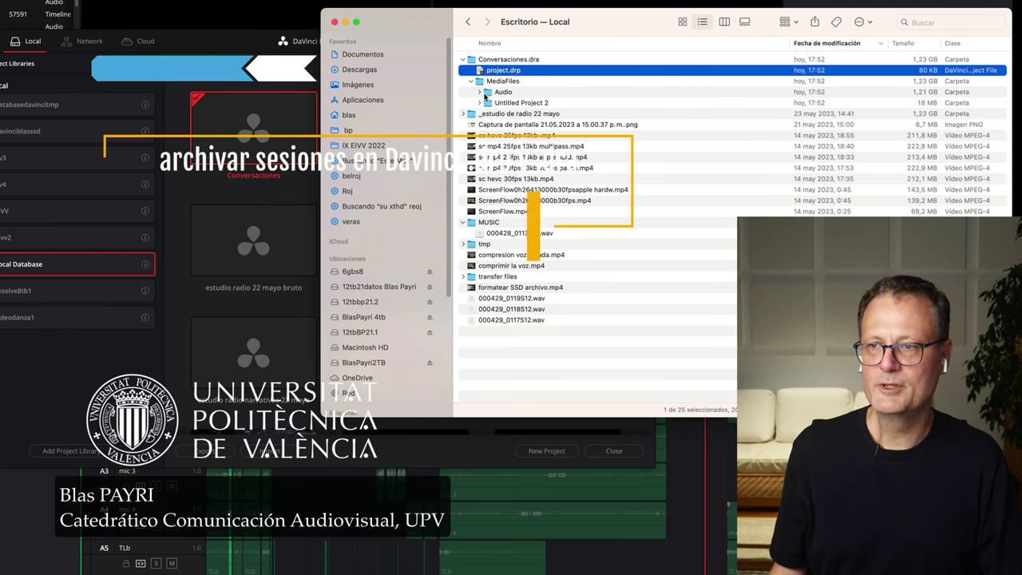
Expand the Audio folder in MediaFiles to reveal its grabar 4 pistas folder
{"action": "left_click", "coordinate": [480, 92]}
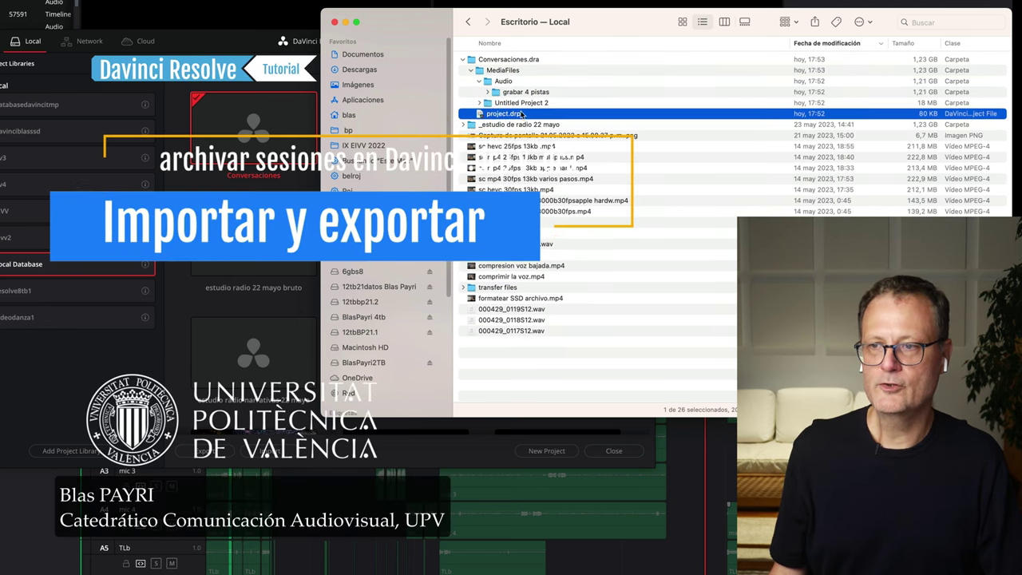